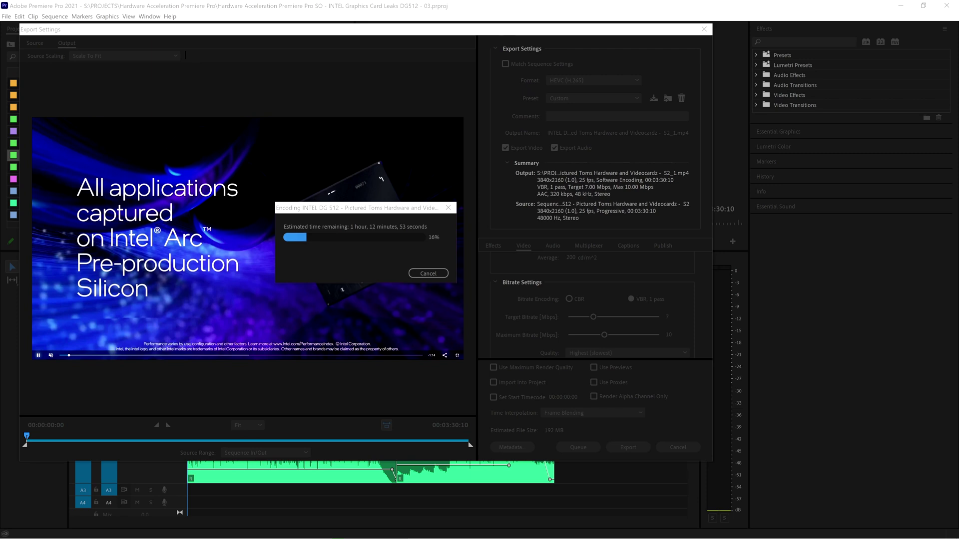
Cancel the slow software-encoded HEVC 3840x2160 export at around 16%
key(Escape)
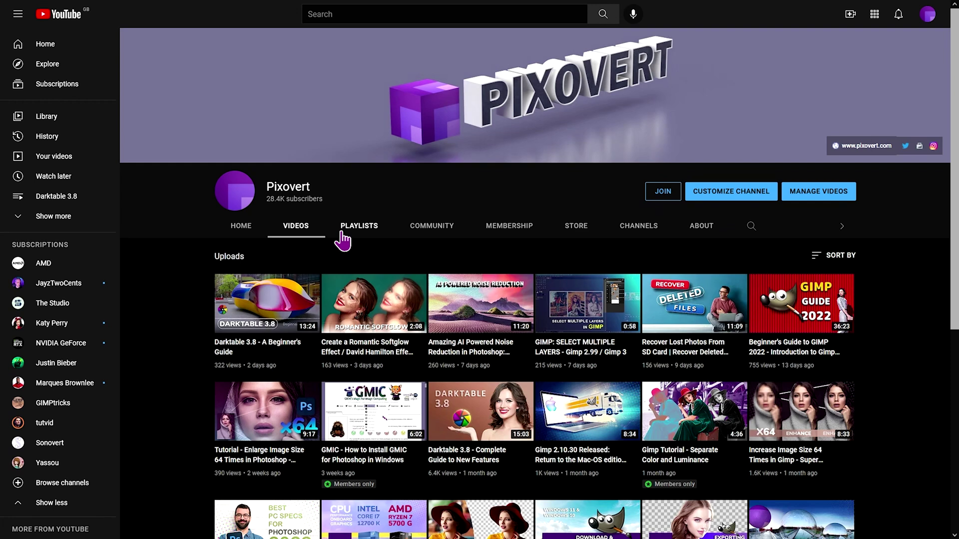
Open the channel's membership options, compare Senior Members and Pixovert Regulars tiers, then close the dialog
click(510, 233)
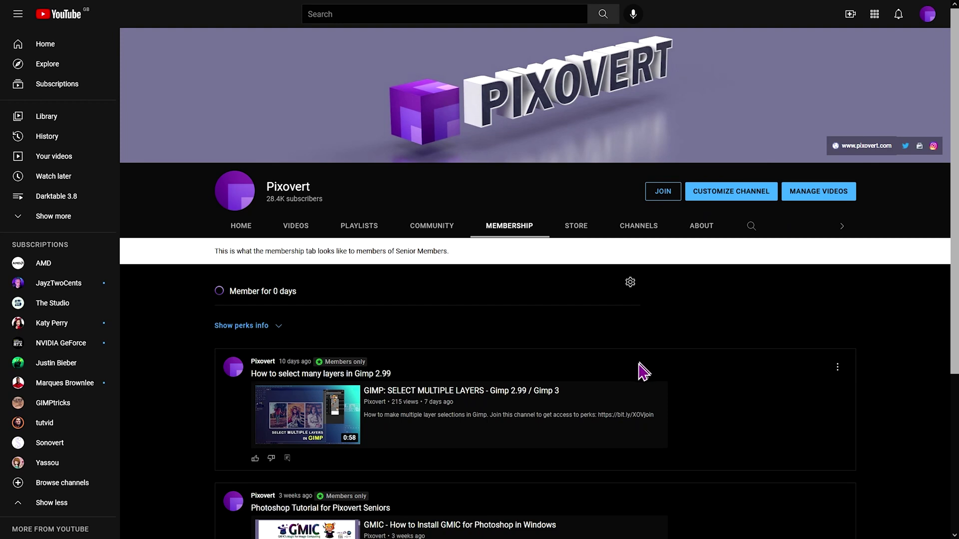
click(667, 200)
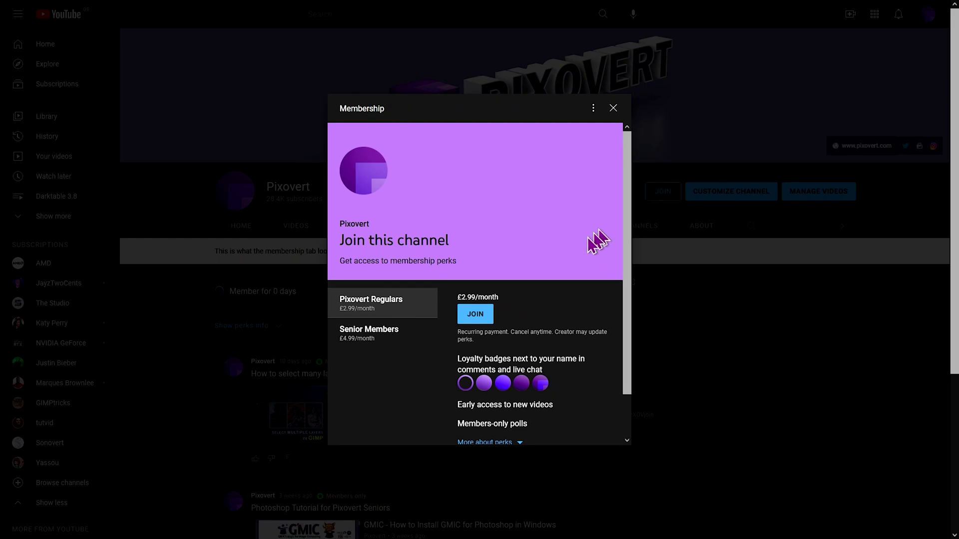
click(386, 338)
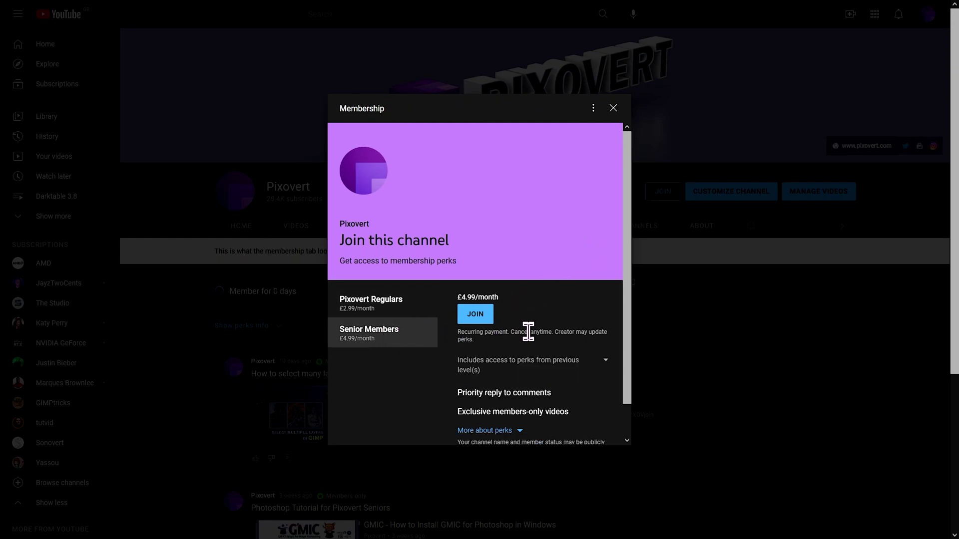
click(391, 308)
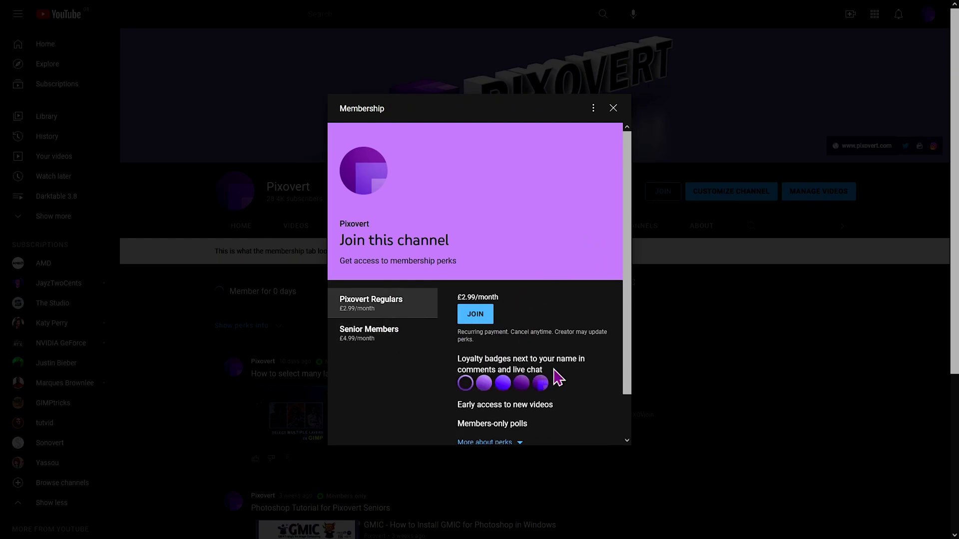
click(613, 109)
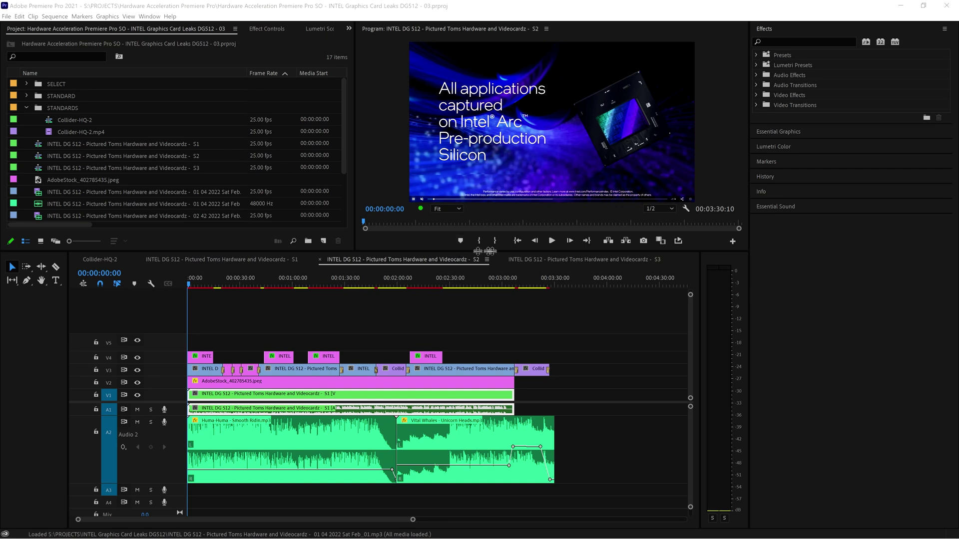
Set the project renderer to Mercury Playback Engine GPU Acceleration (CUDA) in Project Settings
click(221, 11)
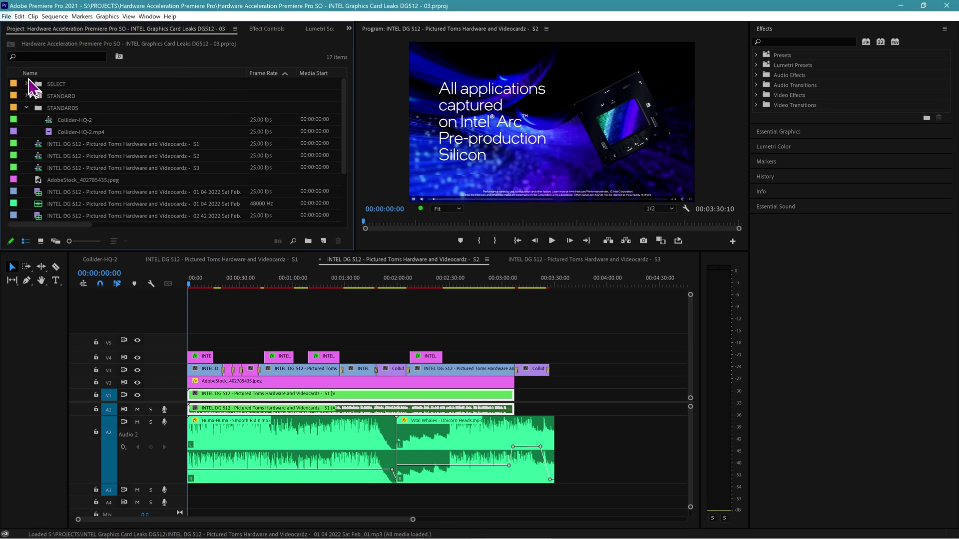
click(6, 17)
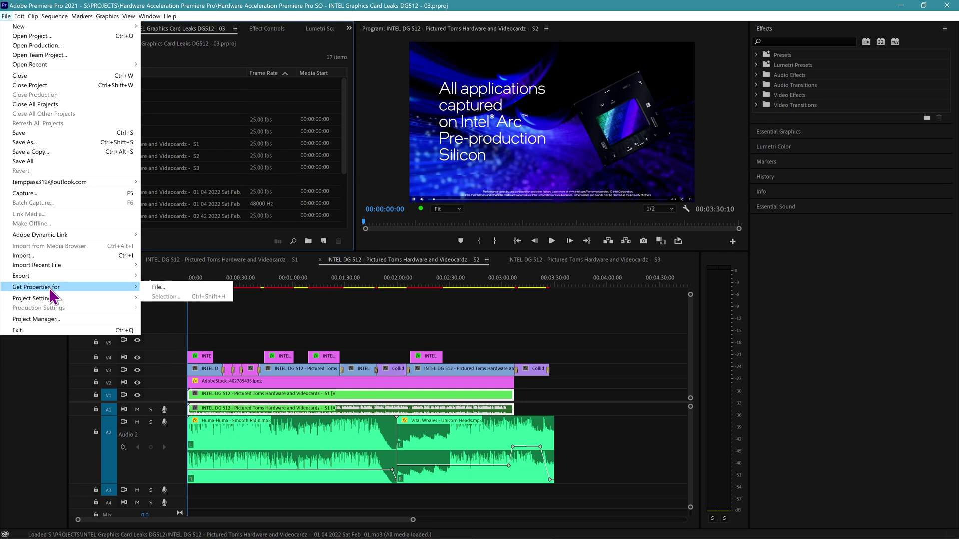
mouse_move(57, 300)
click(165, 299)
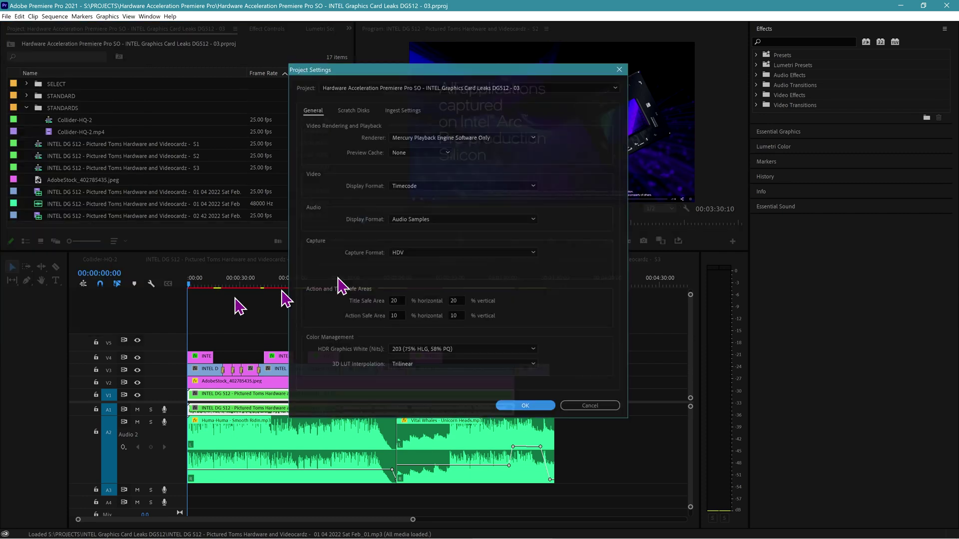
click(500, 138)
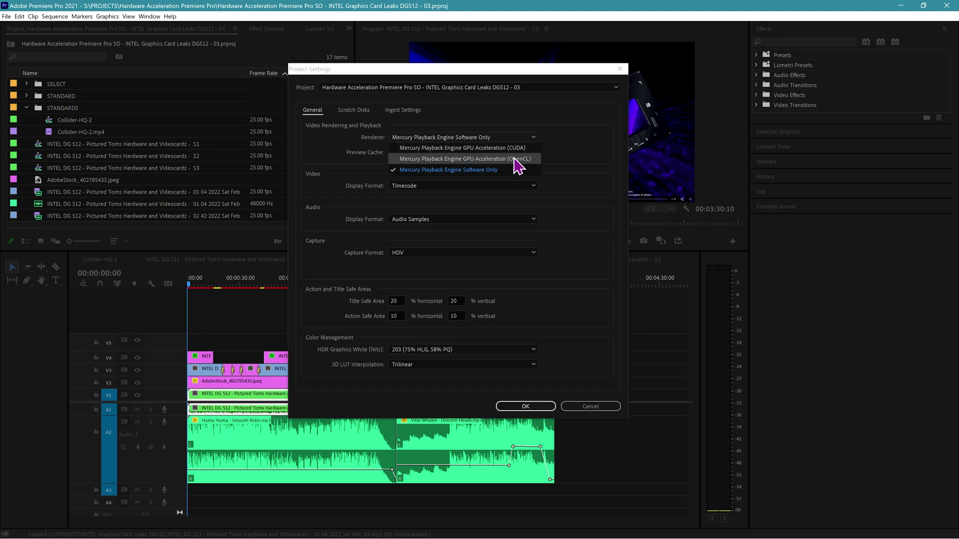
click(480, 150)
click(519, 407)
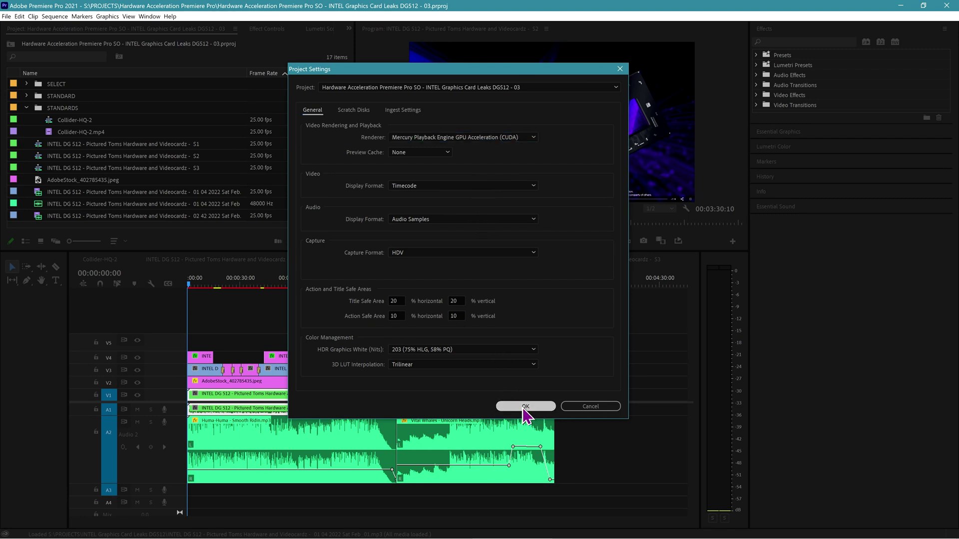
Enable H264/HEVC hardware accelerated decoding for AMD and Nvidia in Media preferences
click(19, 16)
mouse_move(43, 287)
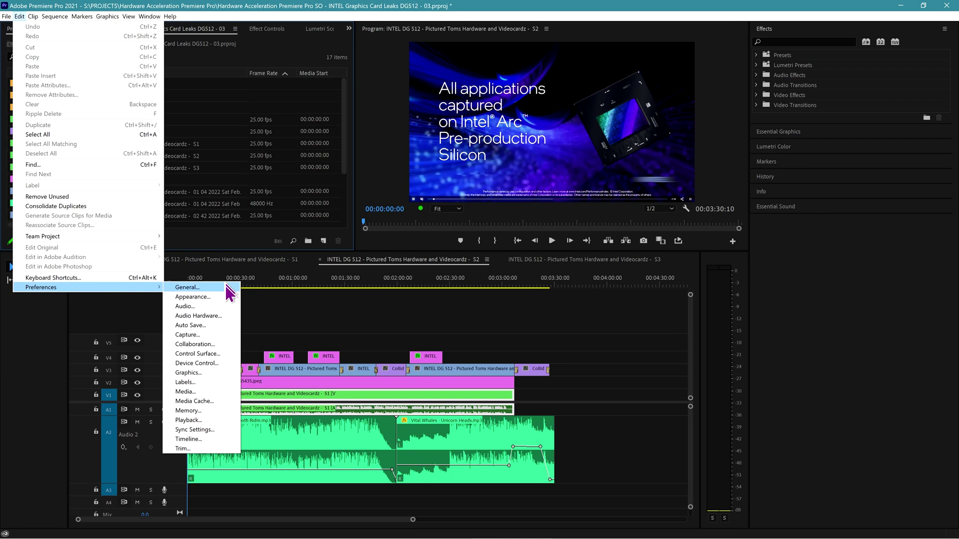
click(185, 392)
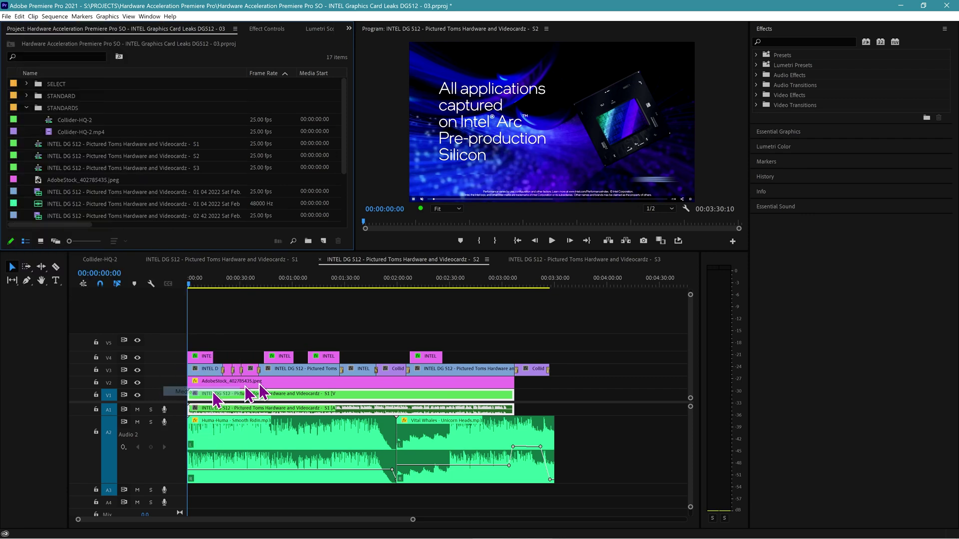
click(433, 334)
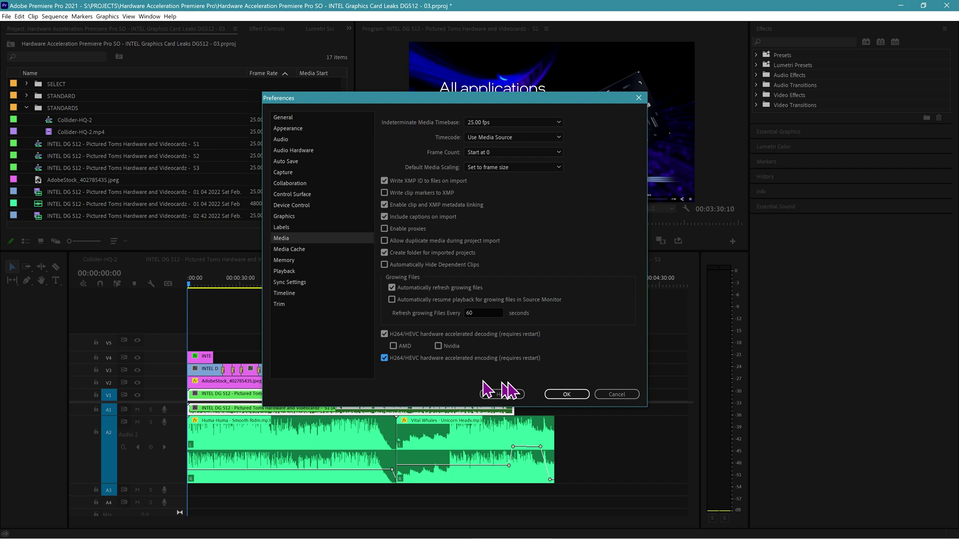
click(394, 347)
click(439, 347)
click(564, 395)
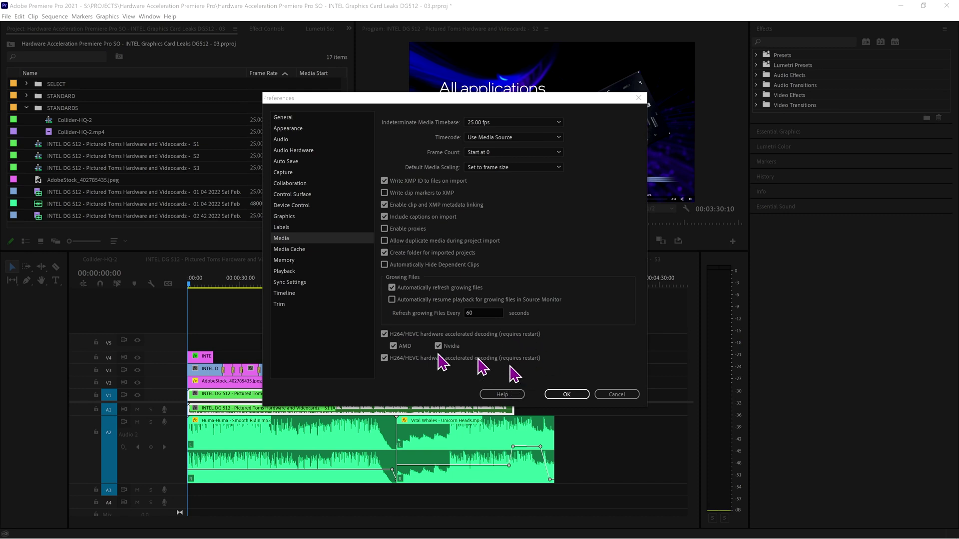
click(566, 396)
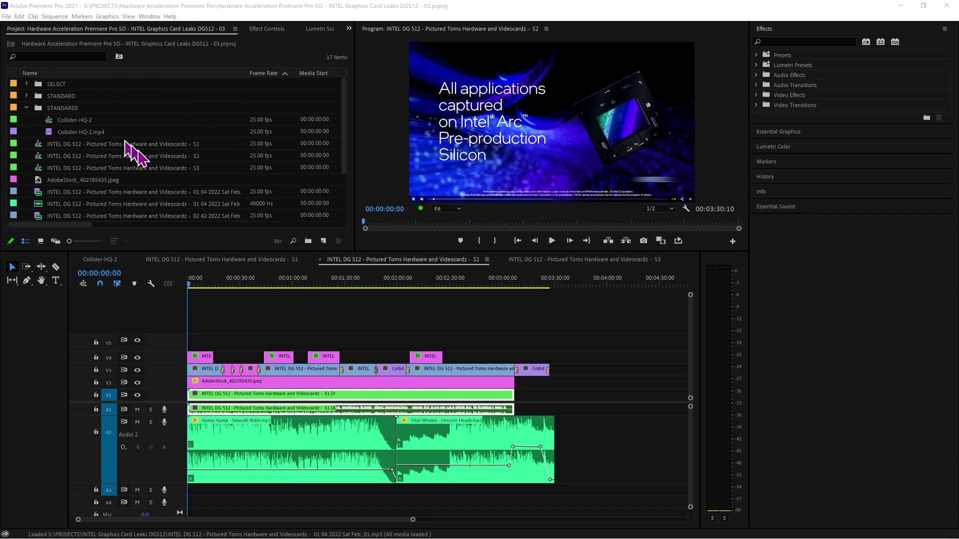
click(151, 158)
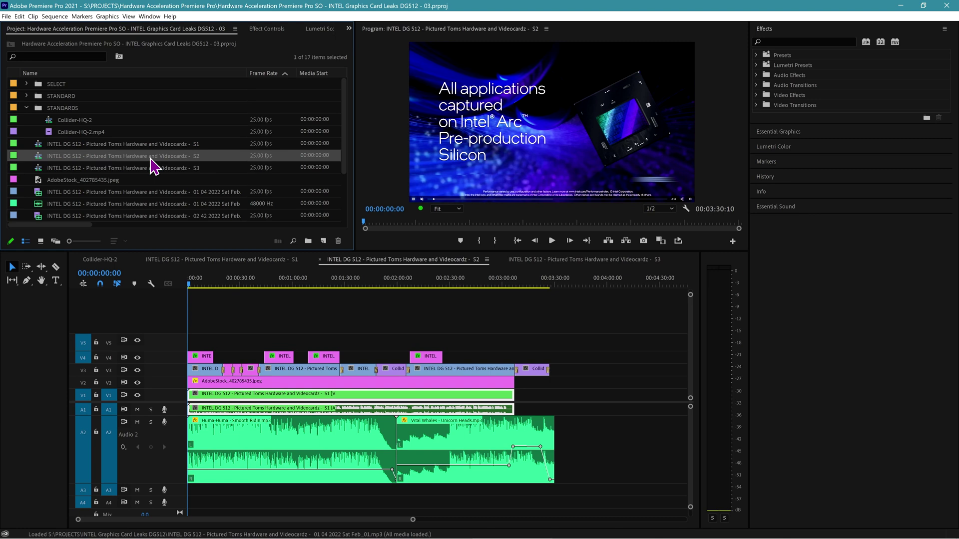
click(58, 16)
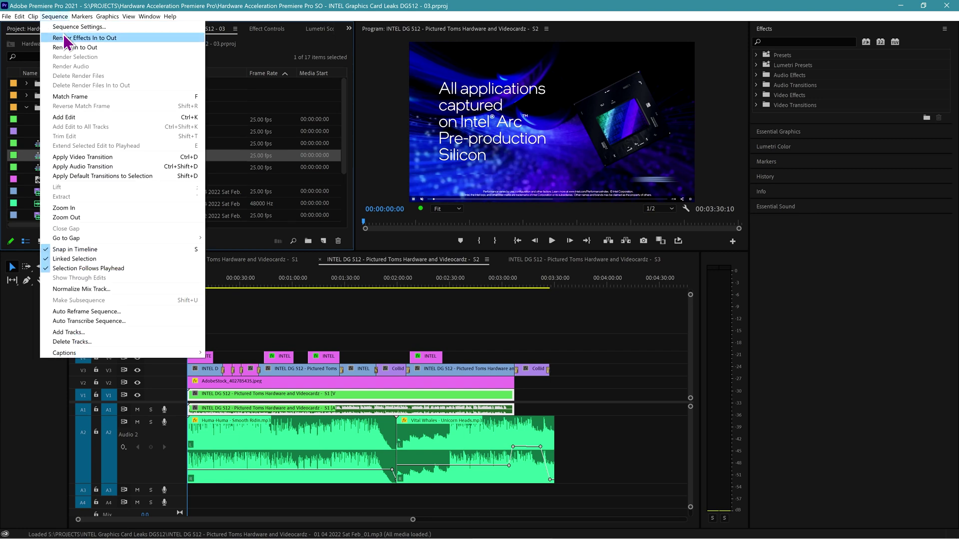
click(72, 28)
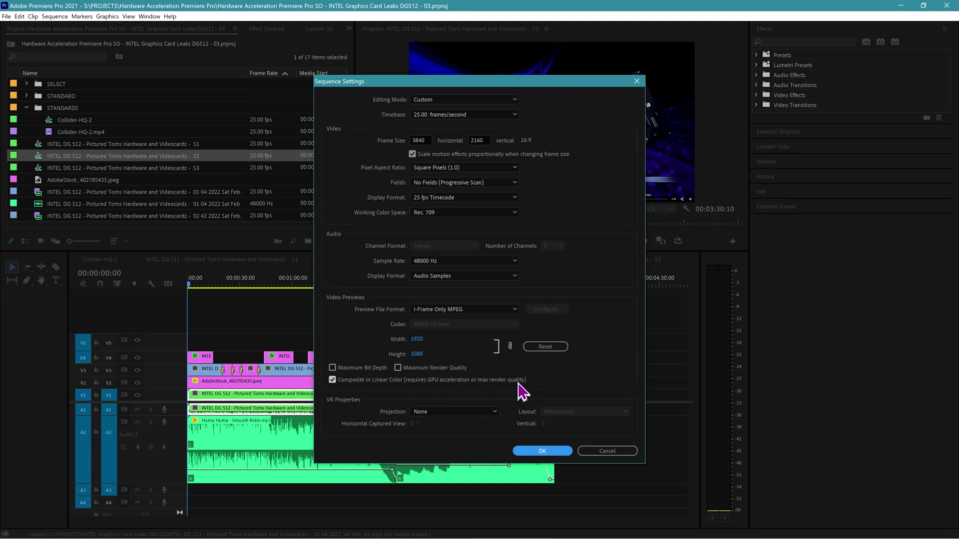
click(605, 452)
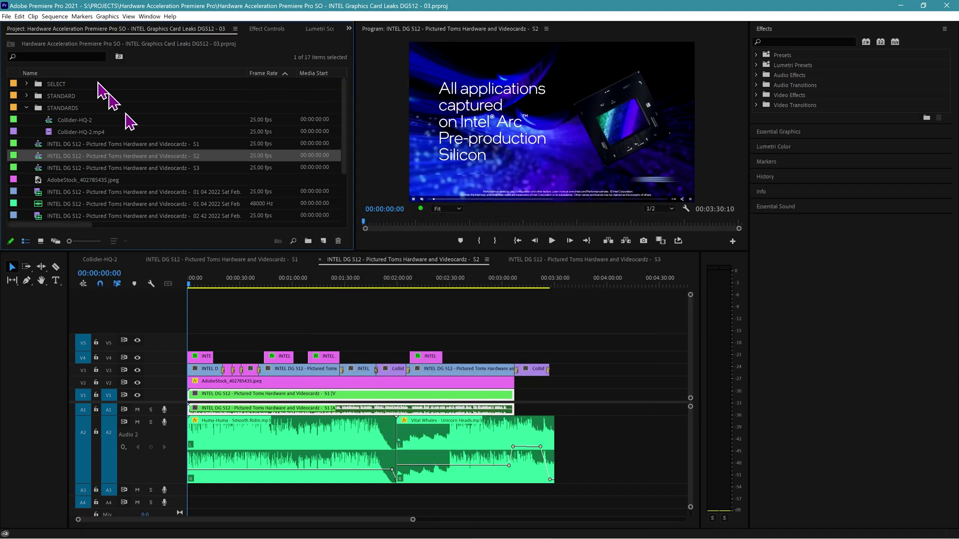
click(19, 18)
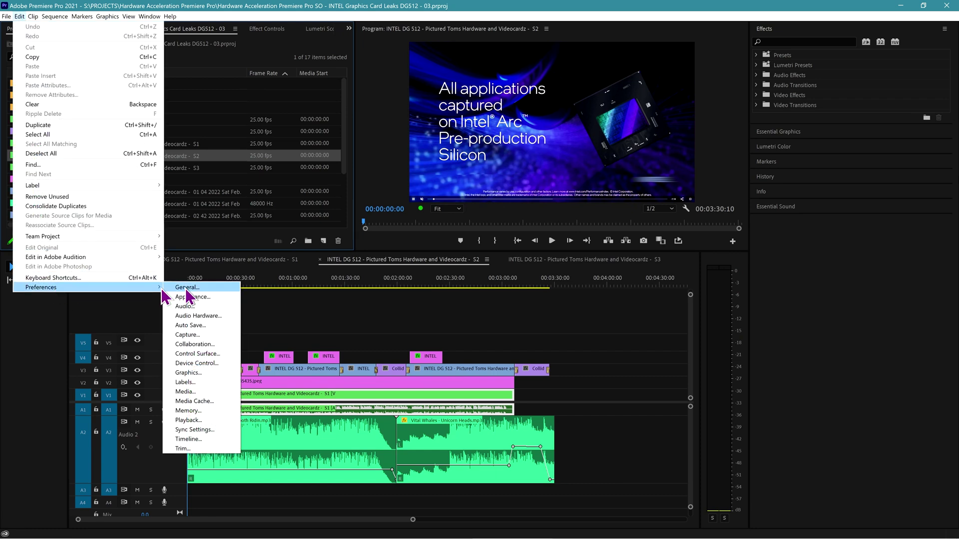
click(188, 293)
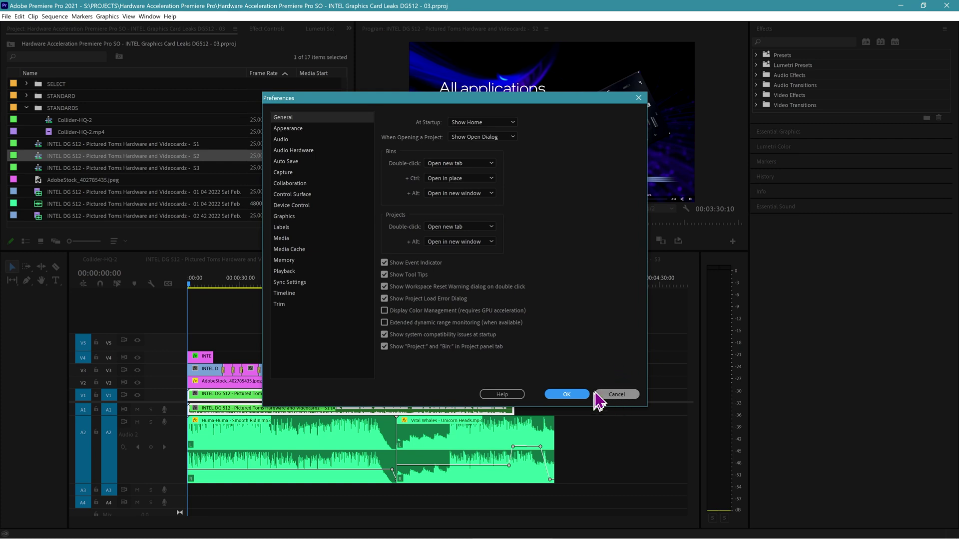
click(619, 394)
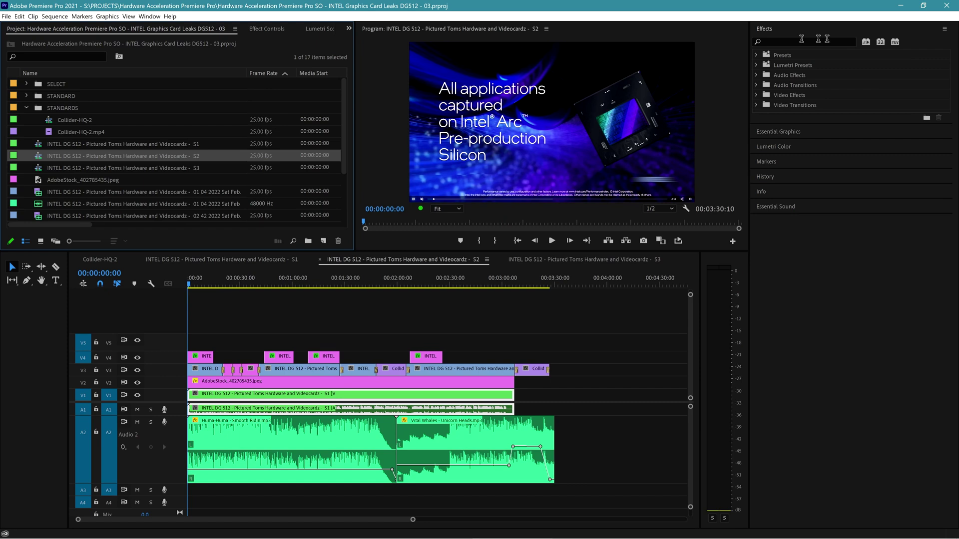
Filter the Effects panel to show only Accelerated Effects
click(866, 45)
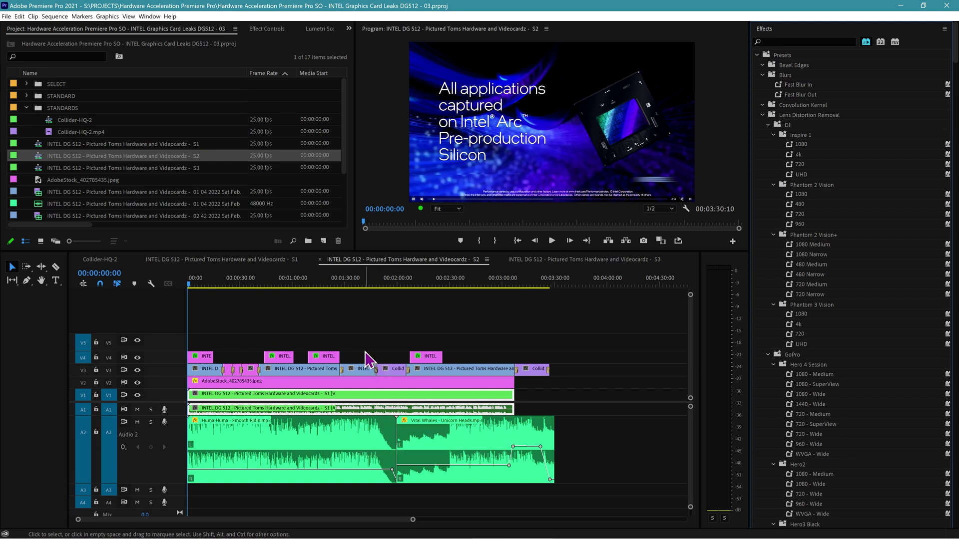
Open Export Settings for the S2 sequence with HEVC (H.265) as the format
right_click(185, 156)
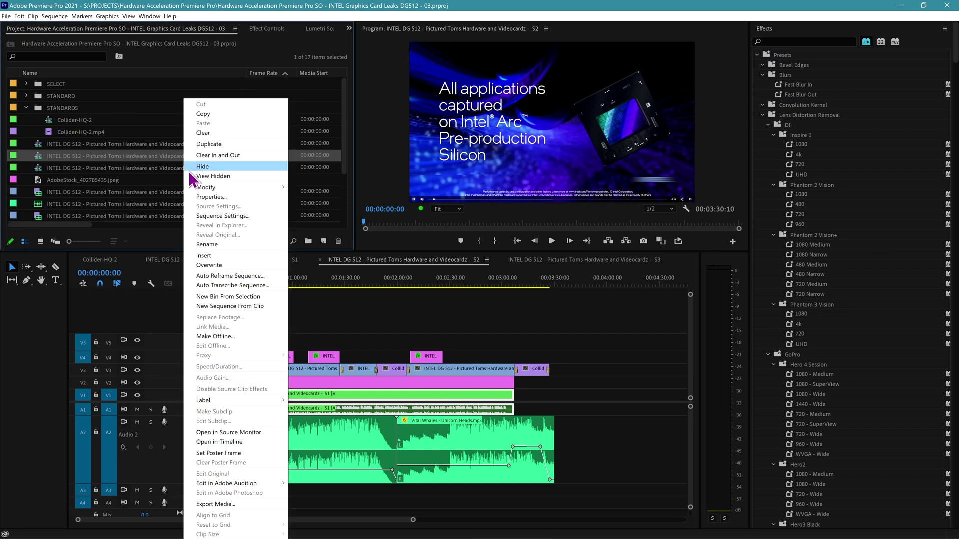
click(234, 506)
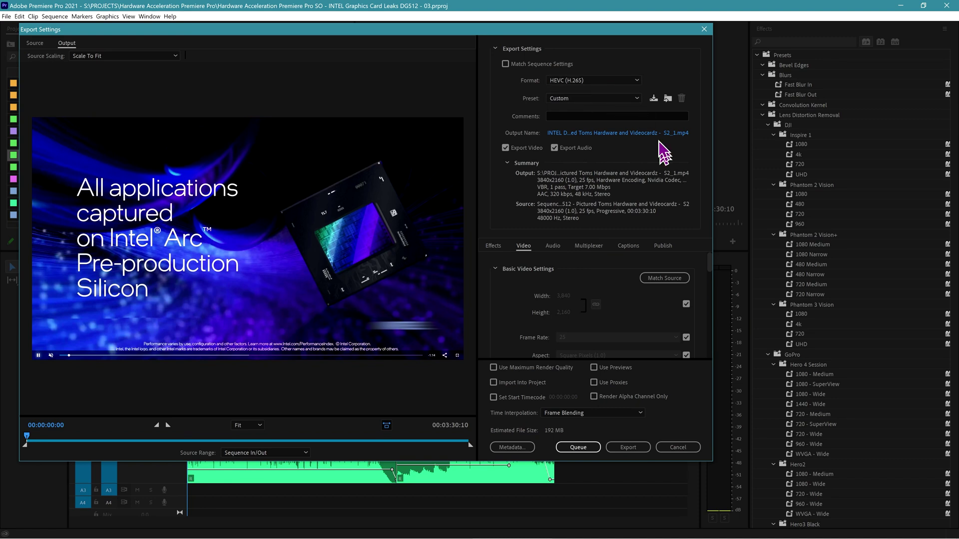
click(578, 81)
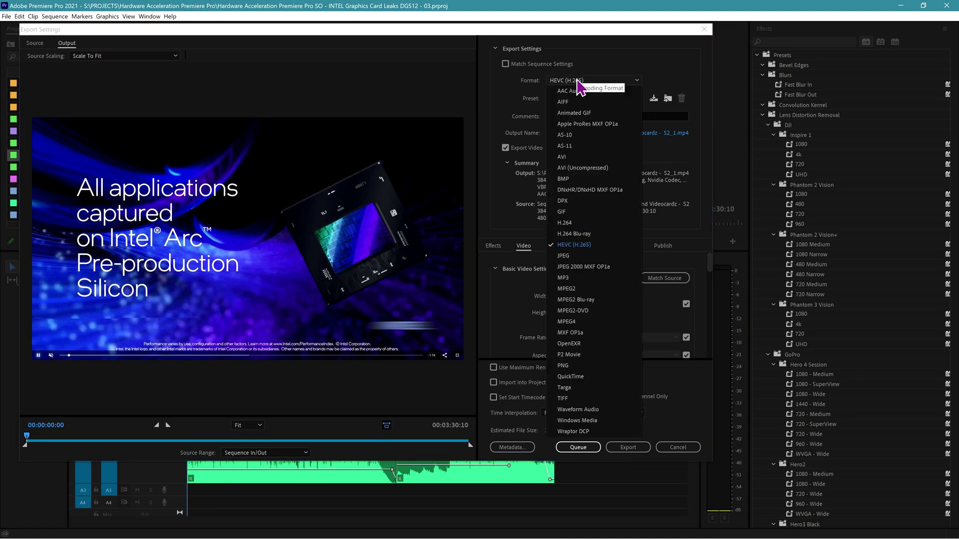
click(585, 247)
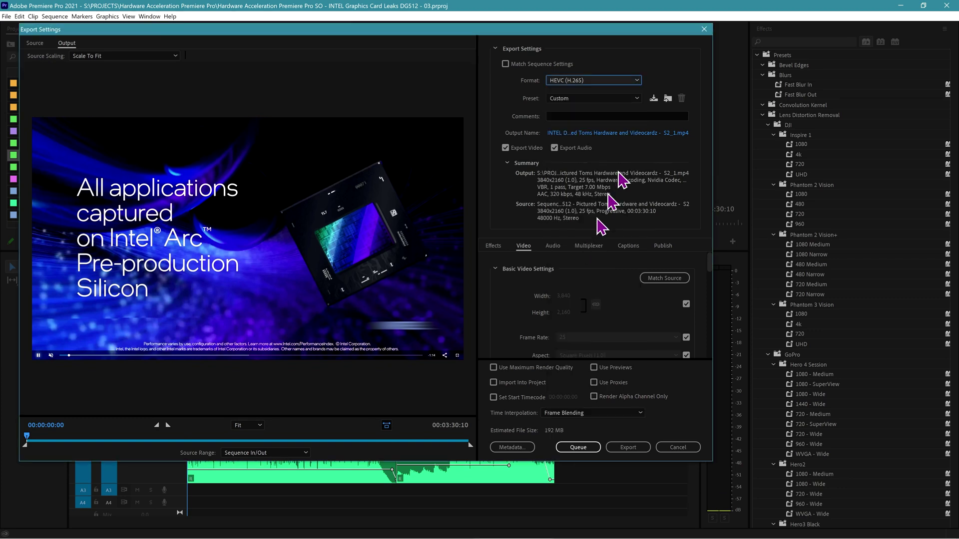
Keep Performance set to Hardware Encoding in the Video settings
drag(711, 261, 713, 301)
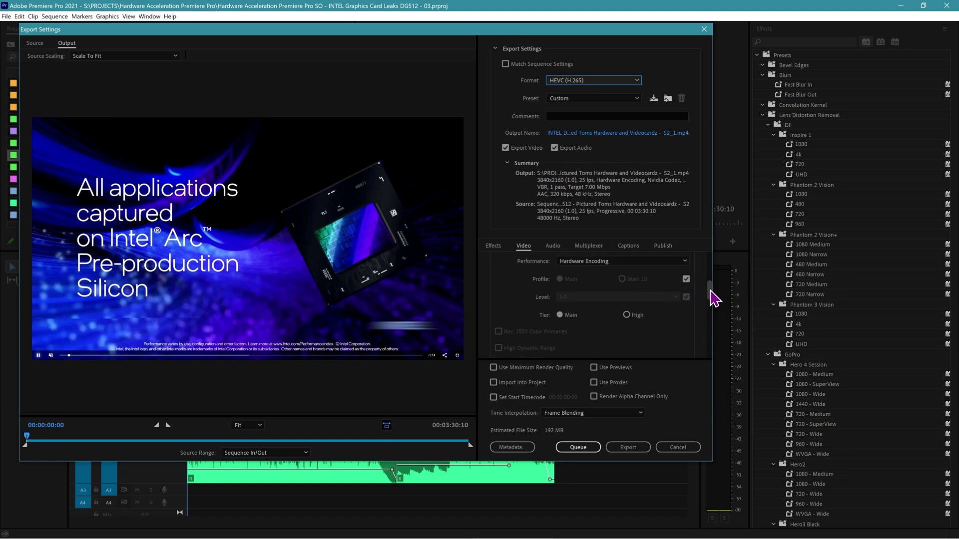
drag(713, 298, 714, 291)
click(634, 302)
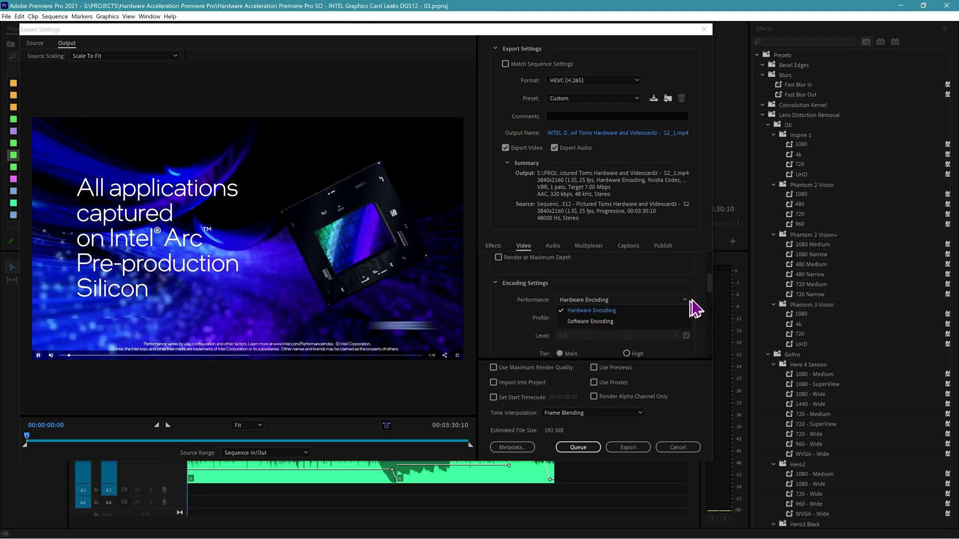
click(711, 293)
drag(710, 290, 705, 340)
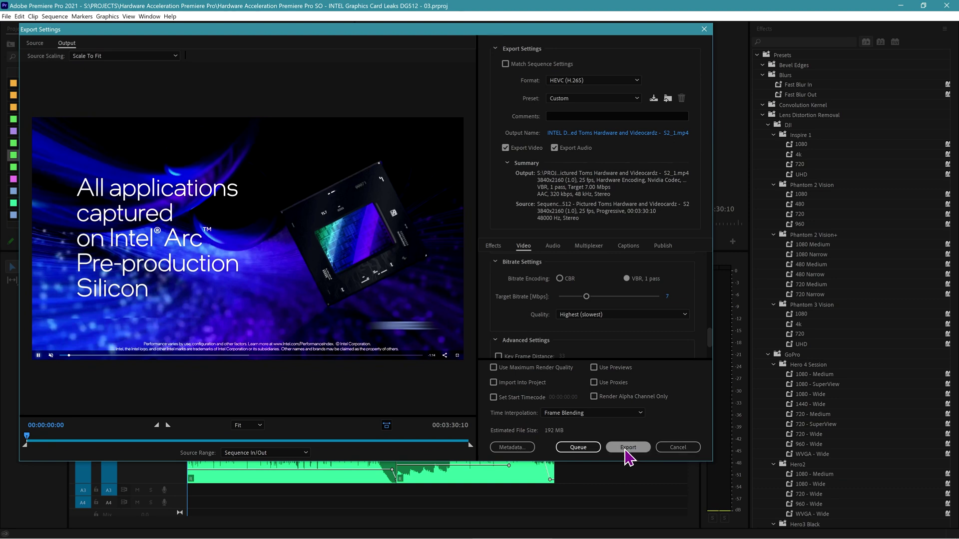
Start the S2 sequence's hardware-encoded HEVC export
click(626, 448)
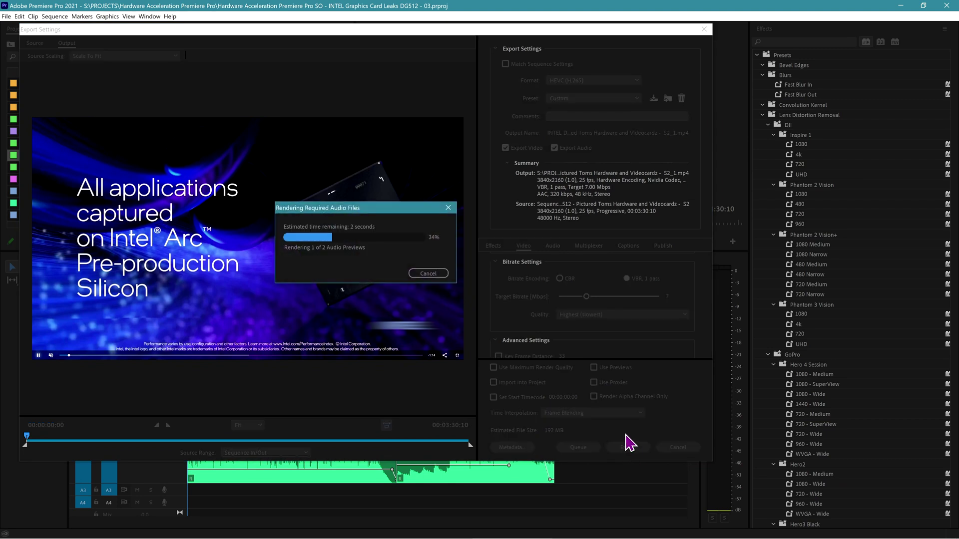